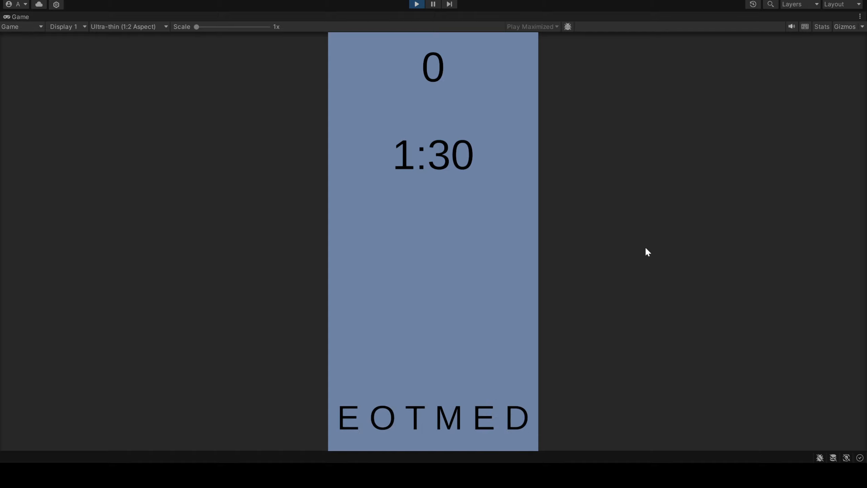
Playtest the six-letter scramble by submitting several words made from E O T M E D, including "meet" and "moted"
{"action": "type", "text": "meet"}
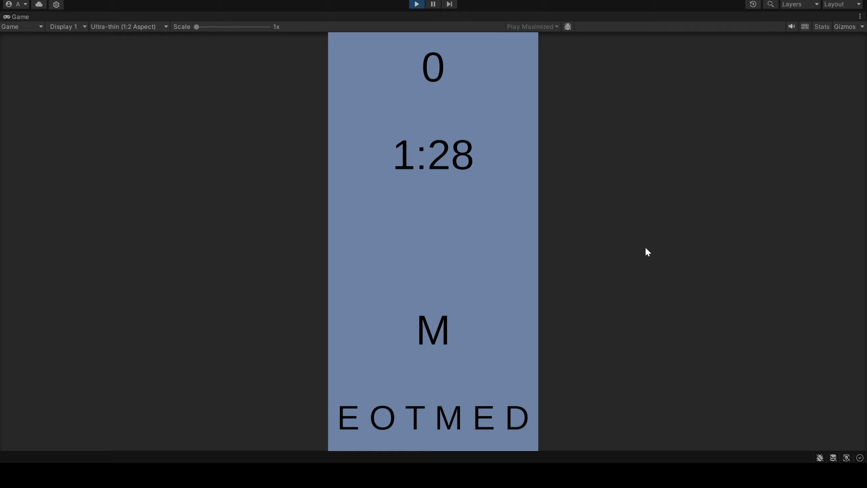
{"action": "key", "text": "Return"}
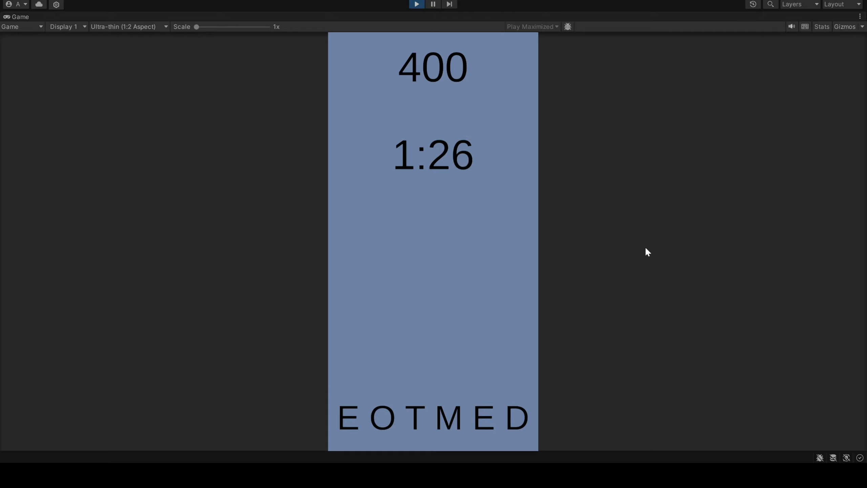
{"action": "type", "text": "moted"}
{"action": "key", "text": "Return"}
{"action": "type", "text": "to"}
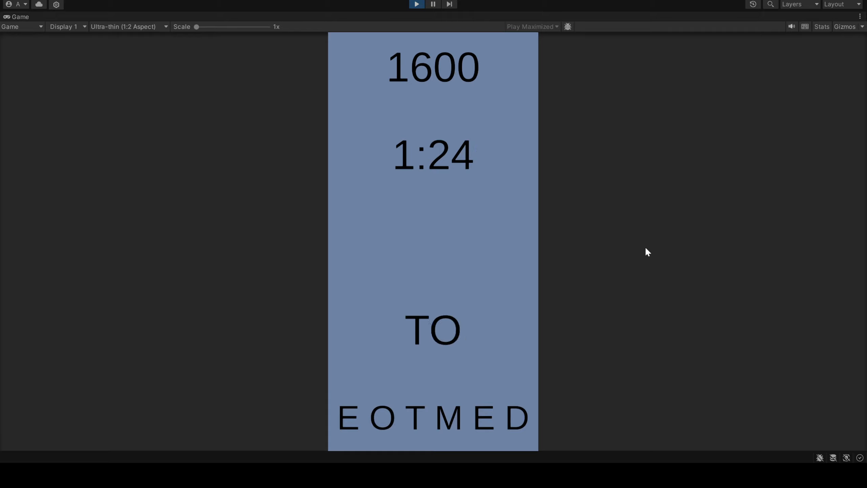
{"action": "type", "text": "med"}
{"action": "key", "text": "Return"}
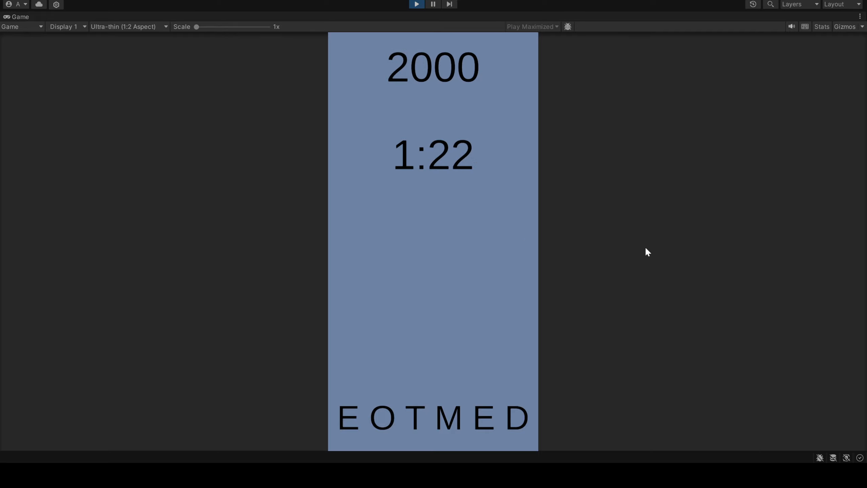
Restart the playtest with the ScriptRunner's Word Length set to 7
{"action": "left_click", "coordinate": [416, 4]}
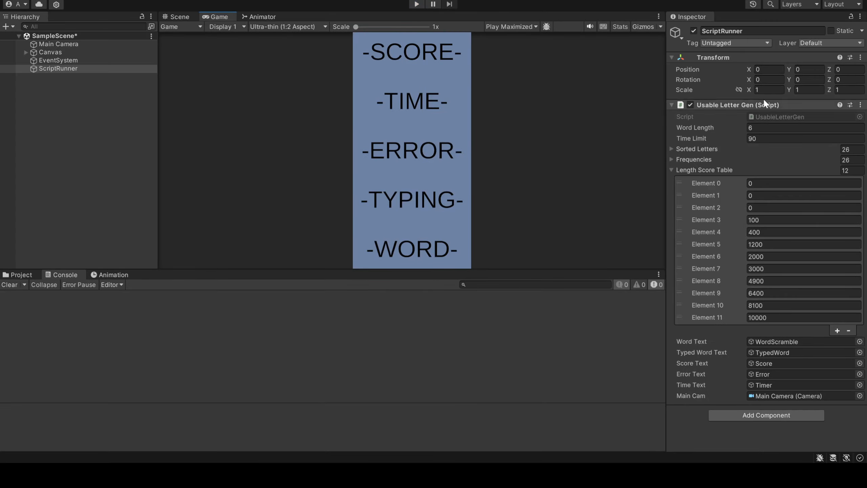
{"action": "left_click", "coordinate": [754, 128]}
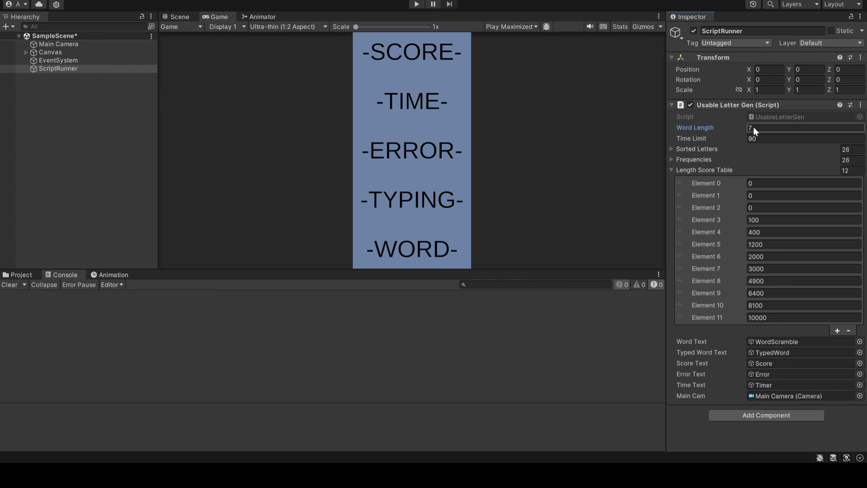
{"action": "left_click", "coordinate": [422, 2]}
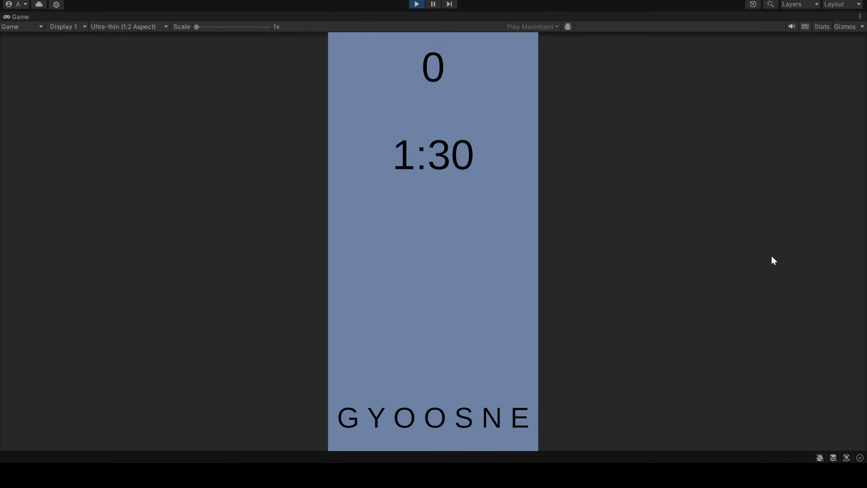
Submit "goon" and its longer variants up to "gooneys" from the letters G Y O O S N E
{"action": "type", "text": "goo"}
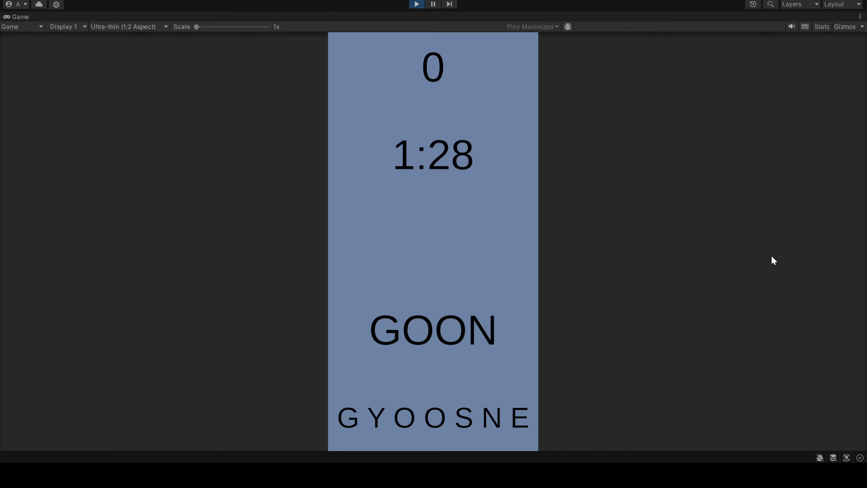
{"action": "key", "text": "Return"}
{"action": "type", "text": "goon"}
{"action": "key", "text": "Return"}
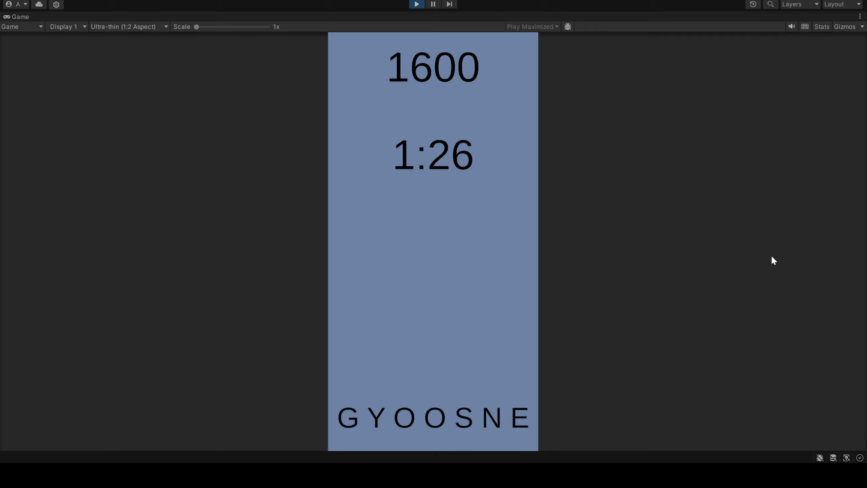
{"action": "type", "text": "goone"}
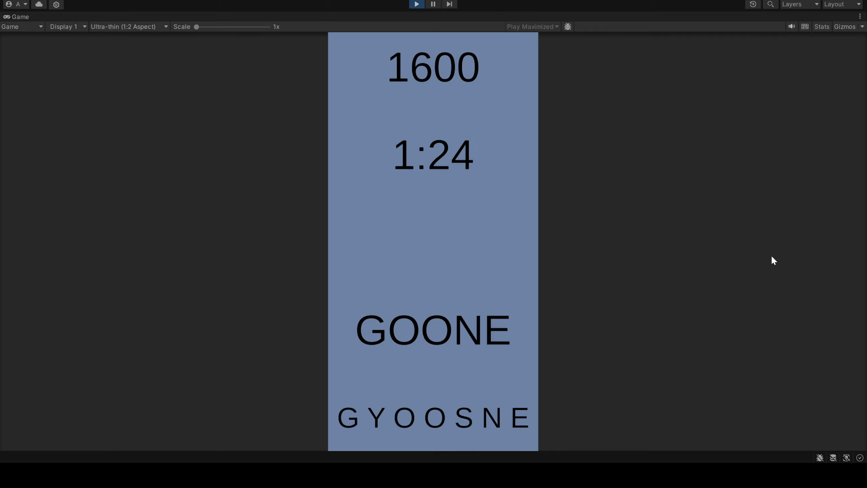
{"action": "key", "text": "Return"}
{"action": "type", "text": "goone"}
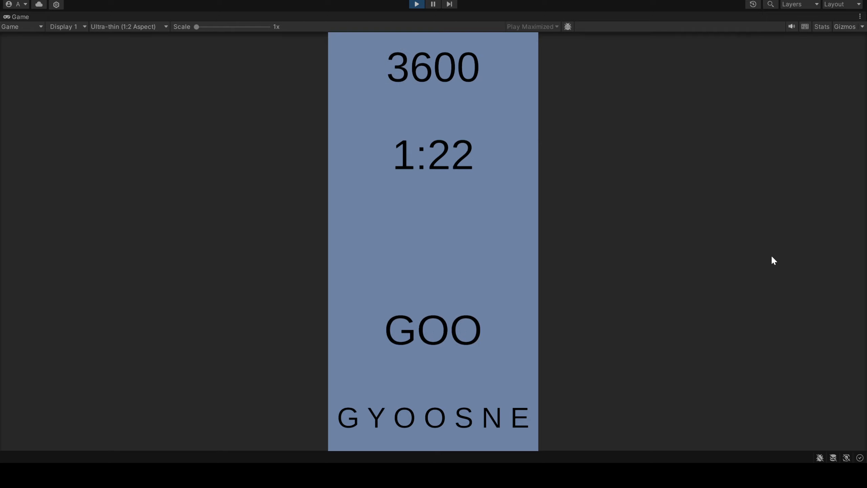
{"action": "type", "text": "ys"}
{"action": "key", "text": "Return"}
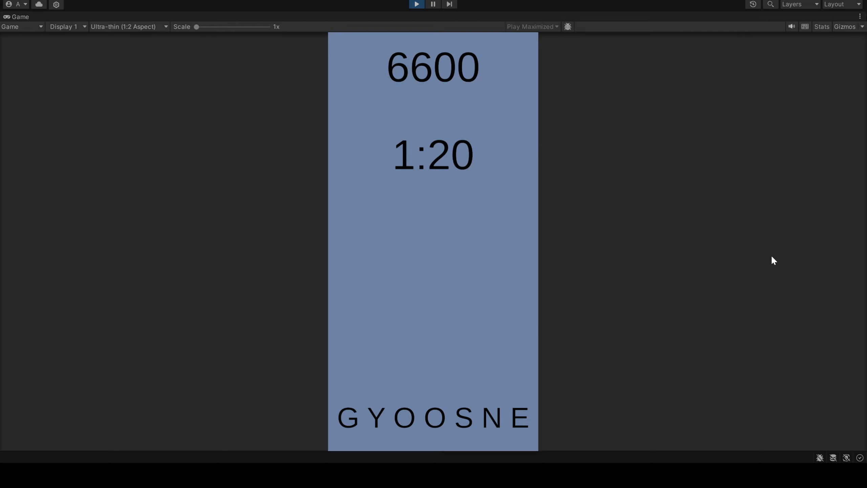
Submit "soon", try the extended entries "soone" and "soony", and shorten the entry to submit "son"
{"action": "type", "text": "soon"}
{"action": "key", "text": "Return"}
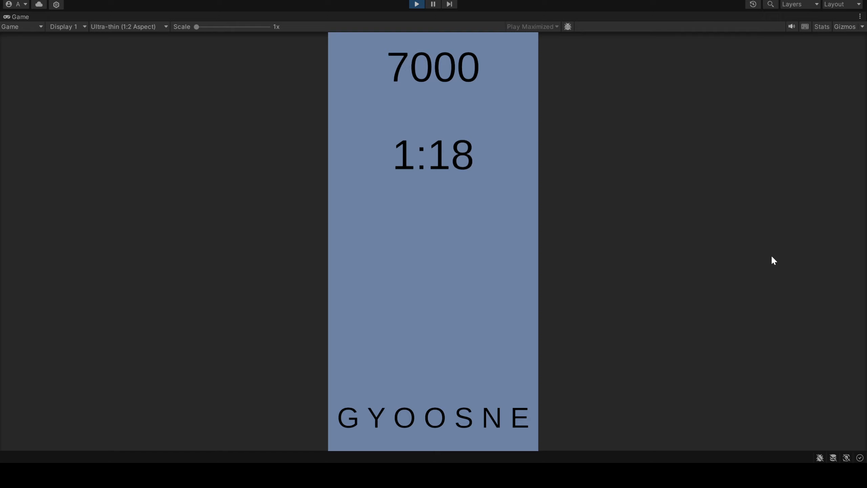
{"action": "type", "text": "soone"}
{"action": "key", "text": "Return"}
{"action": "key", "text": "BackSpace"}
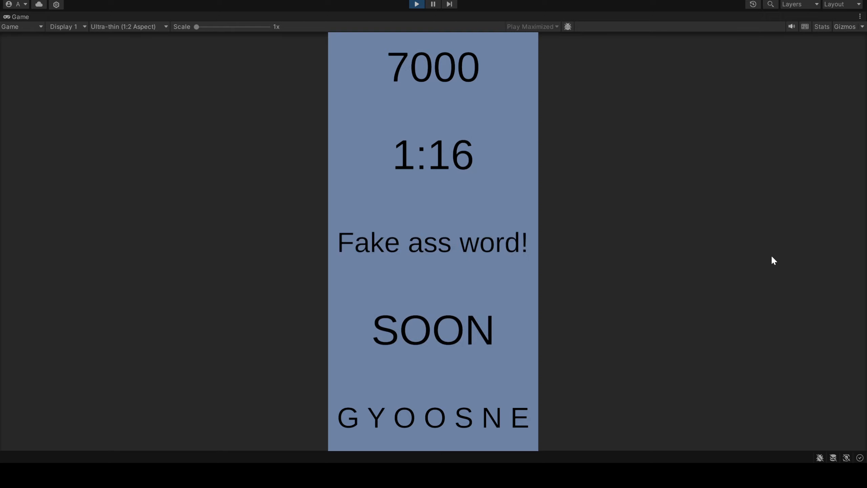
{"action": "type", "text": "y"}
{"action": "key", "text": "Return"}
{"action": "key", "text": "BackSpace"}
{"action": "key", "text": "BackSpace"}
{"action": "key", "text": "BackSpace"}
{"action": "type", "text": "n"}
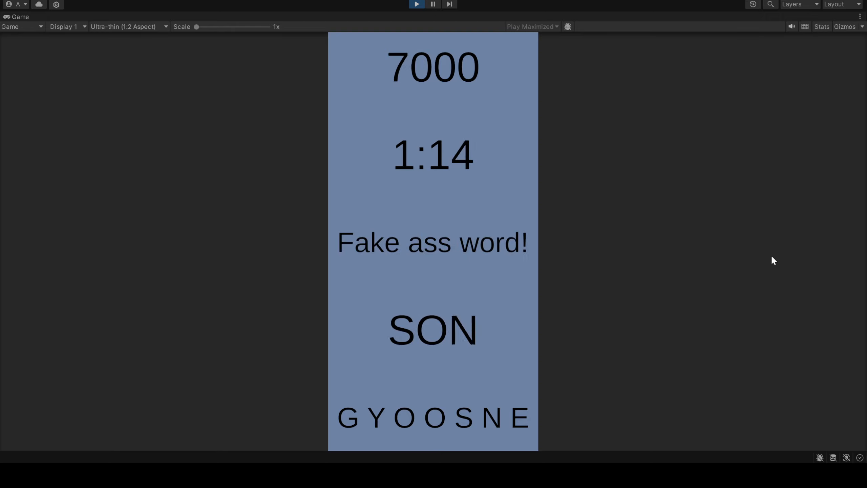
{"action": "key", "text": "Return"}
Test the entries "gone" and "gones", and submit the shorter word "goy"
{"action": "type", "text": "gon"}
{"action": "key", "text": "Return"}
{"action": "type", "text": "gone"}
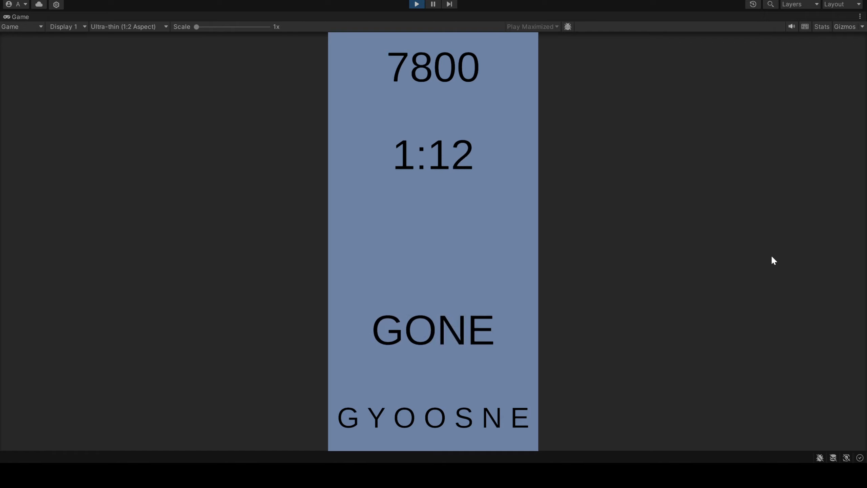
{"action": "type", "text": "s"}
{"action": "key", "text": "Return"}
{"action": "key", "text": "BackSpace"}
{"action": "type", "text": "y"}
{"action": "key", "text": "BackSpace"}
{"action": "key", "text": "BackSpace"}
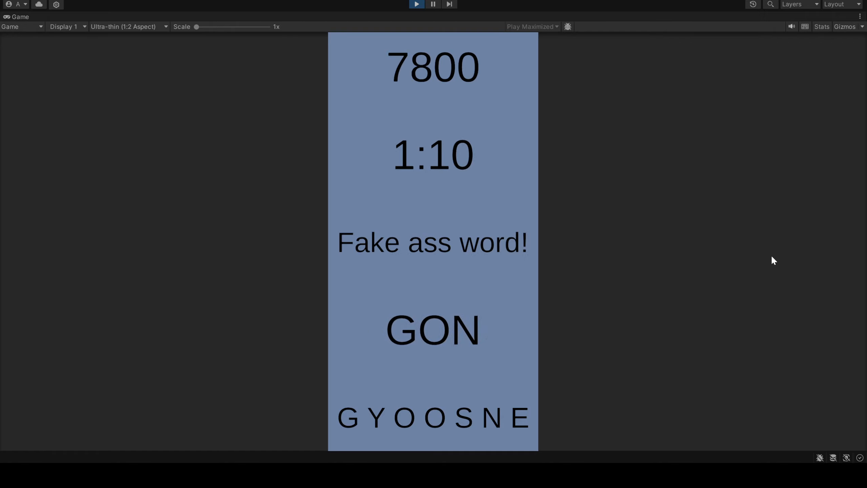
{"action": "type", "text": "y"}
{"action": "key", "text": "BackSpace"}
{"action": "key", "text": "BackSpace"}
{"action": "type", "text": "y"}
{"action": "key", "text": "Return"}
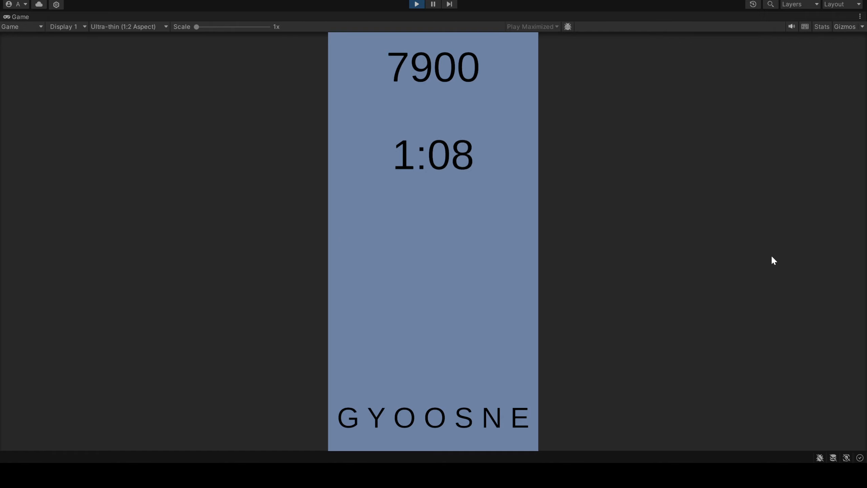
Test more G-words, including "gone", "gon" and "gons", and stop the playtest
{"action": "type", "text": "goy"}
{"action": "key", "text": "Return"}
{"action": "type", "text": "go"}
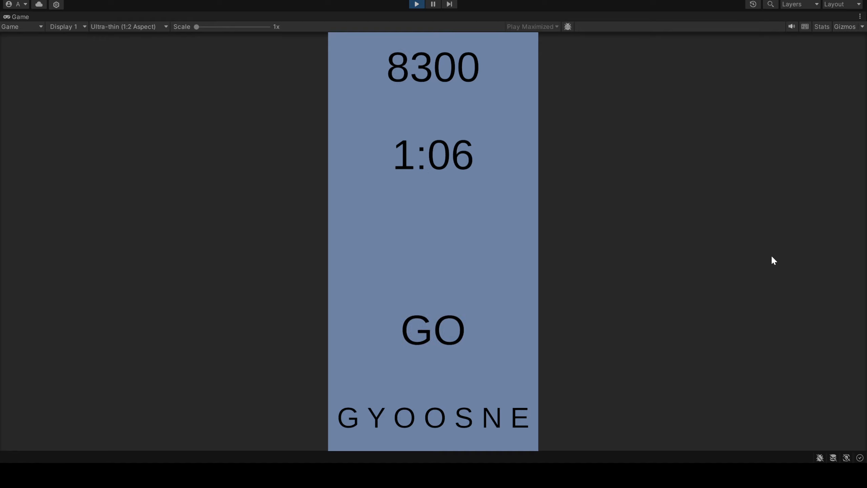
{"action": "type", "text": "ne"}
{"action": "key", "text": "Return"}
{"action": "key", "text": "BackSpace"}
{"action": "key", "text": "Return"}
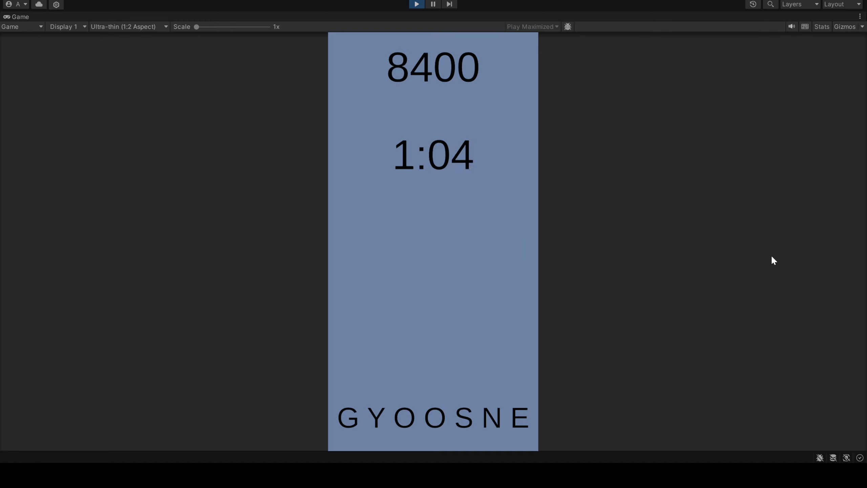
{"action": "type", "text": "gons"}
{"action": "key", "text": "Return"}
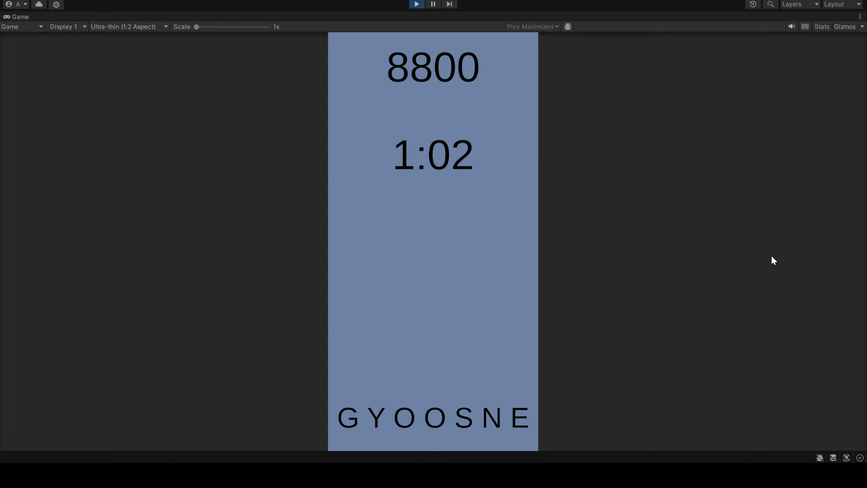
{"action": "left_click", "coordinate": [419, 5]}
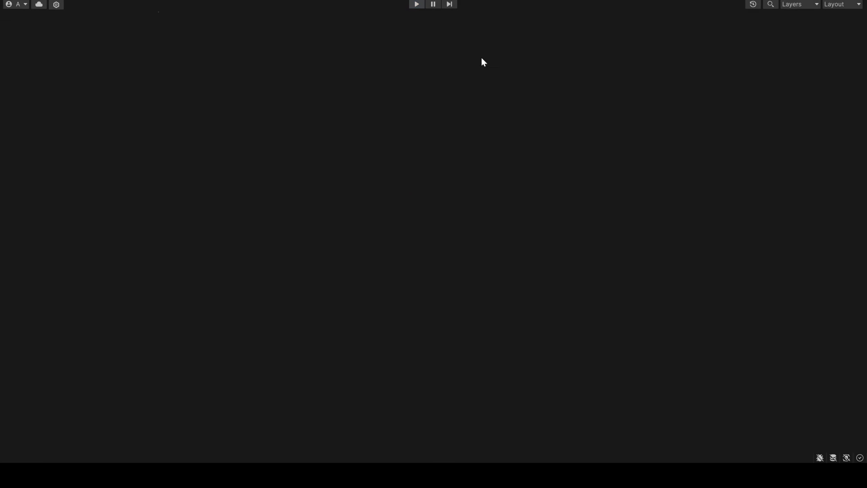
Set the ScriptRunner's Word Length to 11 and add an Element 12 with value 12100 to the Length Score Table
{"action": "left_click", "coordinate": [763, 128]}
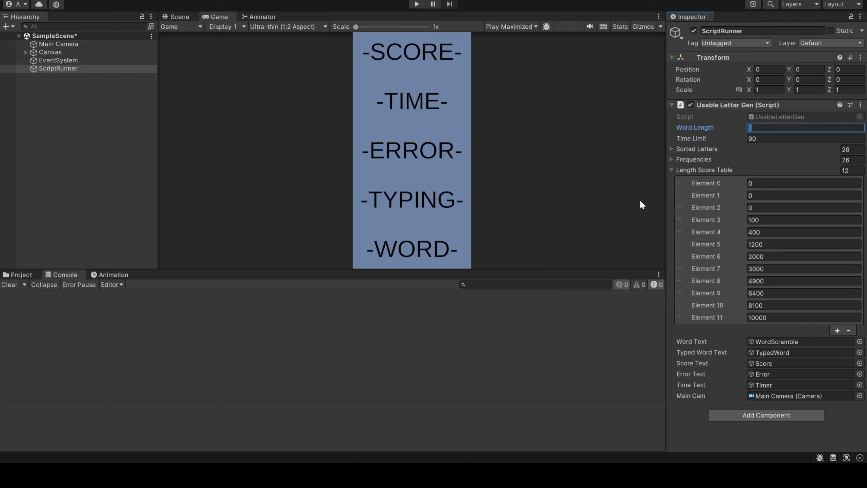
{"action": "type", "text": "11"}
{"action": "left_click", "coordinate": [836, 330]}
{"action": "left_click", "coordinate": [784, 330]}
{"action": "type", "text": "12100"}
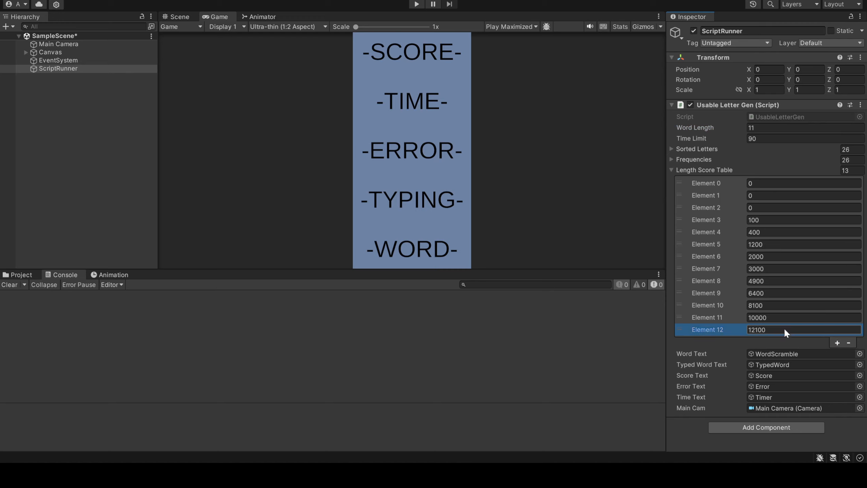
Set the ScriptRunner's Word Length to 12 and start a new playtest
{"action": "left_click", "coordinate": [761, 127]}
{"action": "type", "text": "1"}
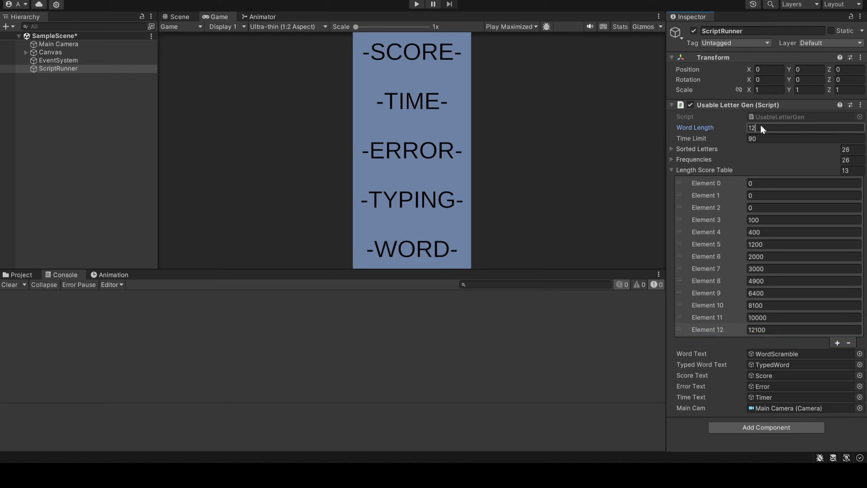
{"action": "left_click", "coordinate": [417, 4]}
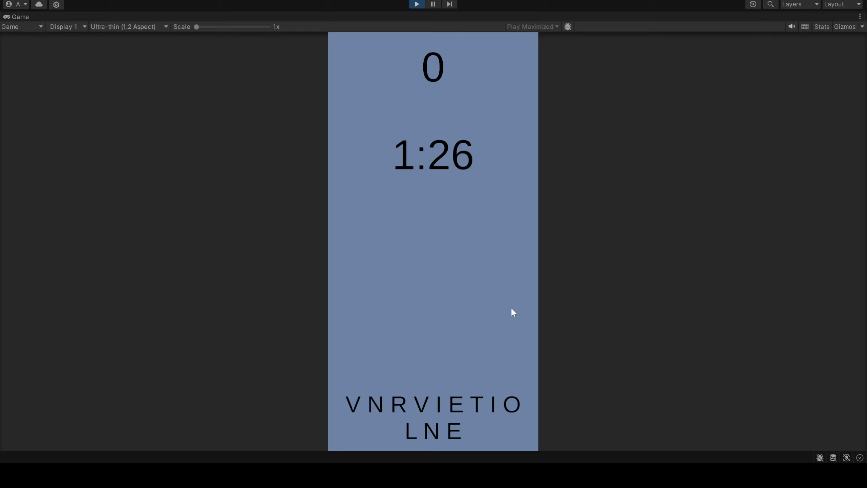
Submit words from the twelve-letter scramble, including "vine" and "tine"
{"action": "type", "text": "VINE"}
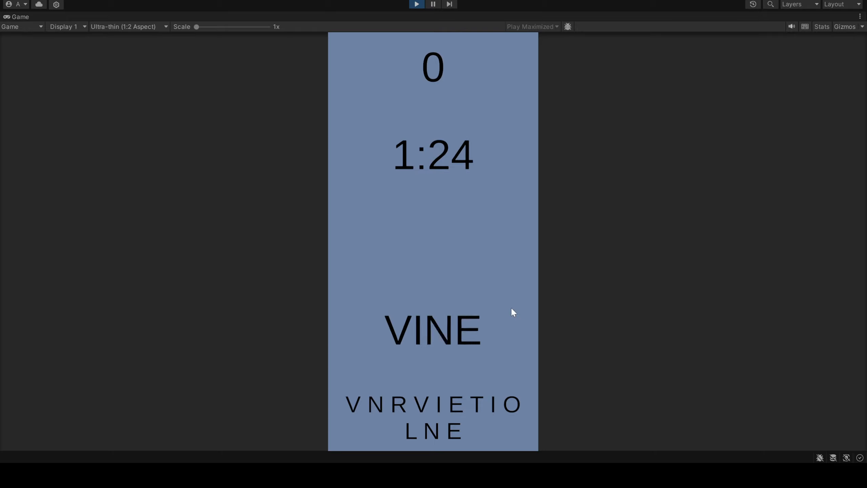
{"action": "key", "text": "Return"}
{"action": "type", "text": "VINE"}
{"action": "key", "text": "Return"}
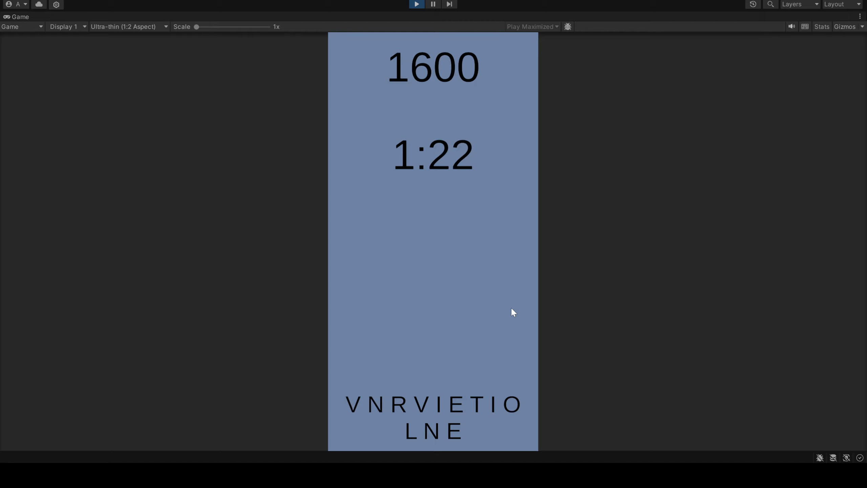
{"action": "type", "text": "TINE"}
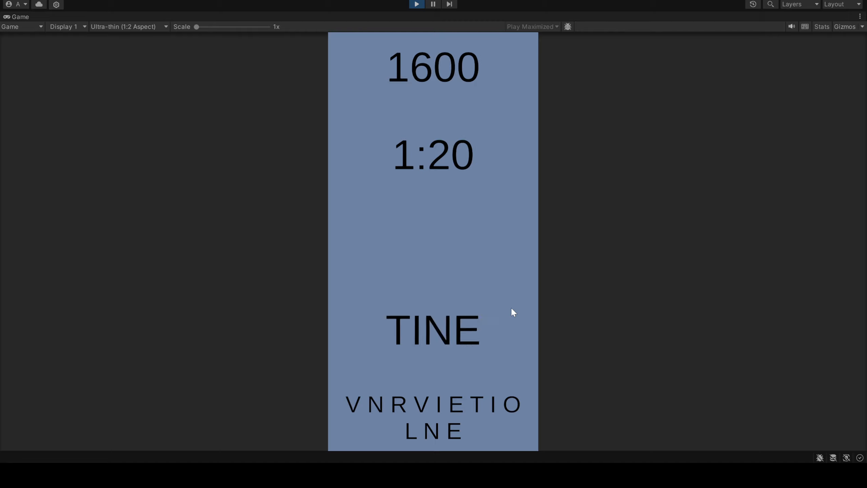
{"action": "key", "text": "Return"}
Submit the longer words "tinier" and "vinier" in the twelve-letter round
{"action": "type", "text": "TINIER"}
{"action": "key", "text": "Return"}
{"action": "key", "text": "BackSpace"}
{"action": "key", "text": "BackSpace"}
{"action": "type", "text": "IER"}
{"action": "key", "text": "Return"}
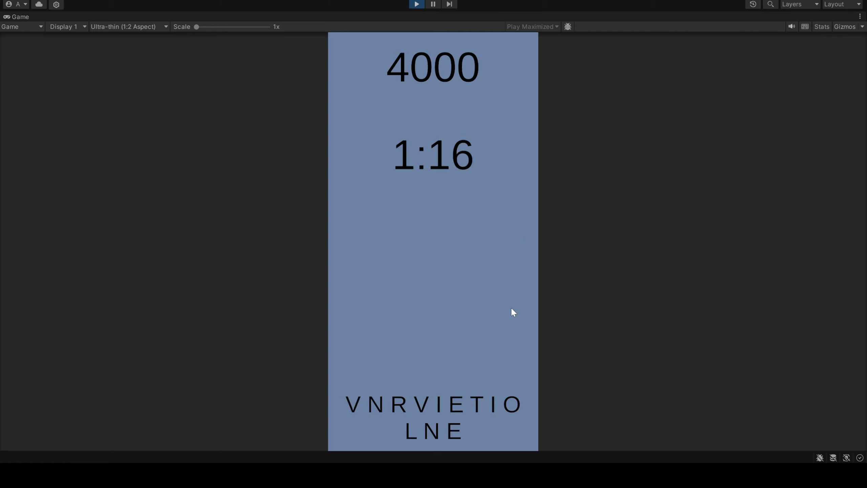
{"action": "type", "text": "VINIER"}
{"action": "key", "text": "Return"}
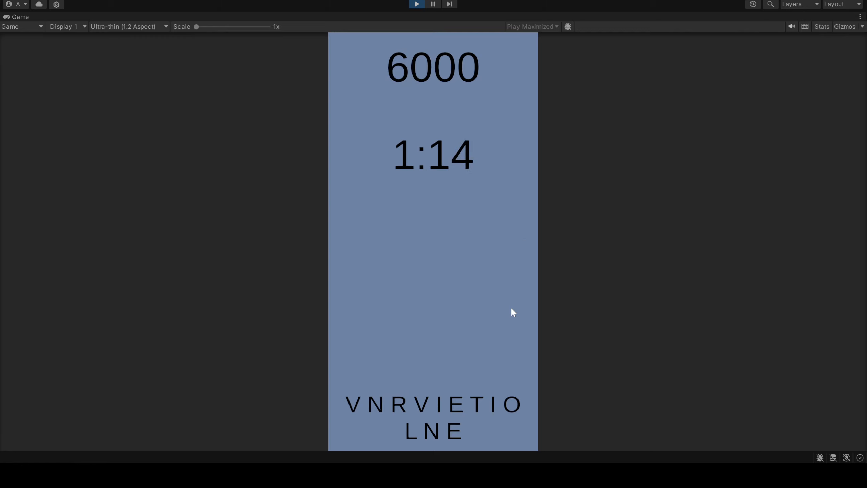
Try "vitoe" as a test word and clear the typed letters
{"action": "type", "text": "r"}
{"action": "key", "text": "BackSpace"}
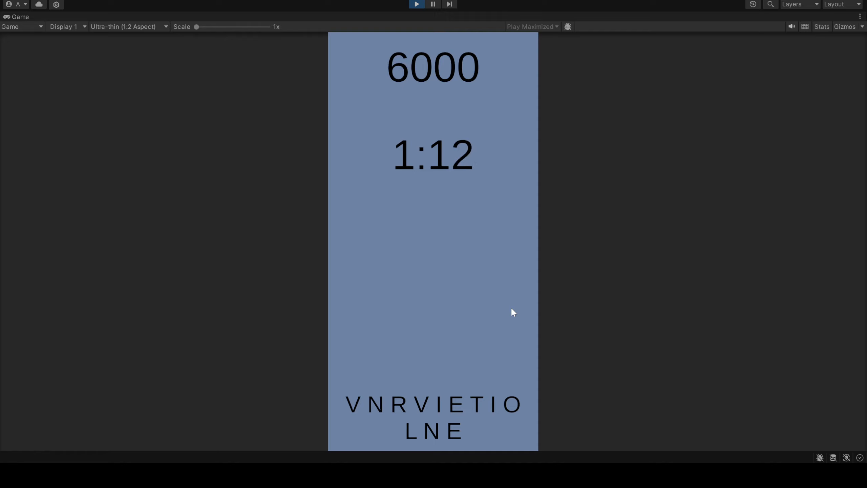
{"action": "type", "text": "vie"}
{"action": "key", "text": "BackSpace"}
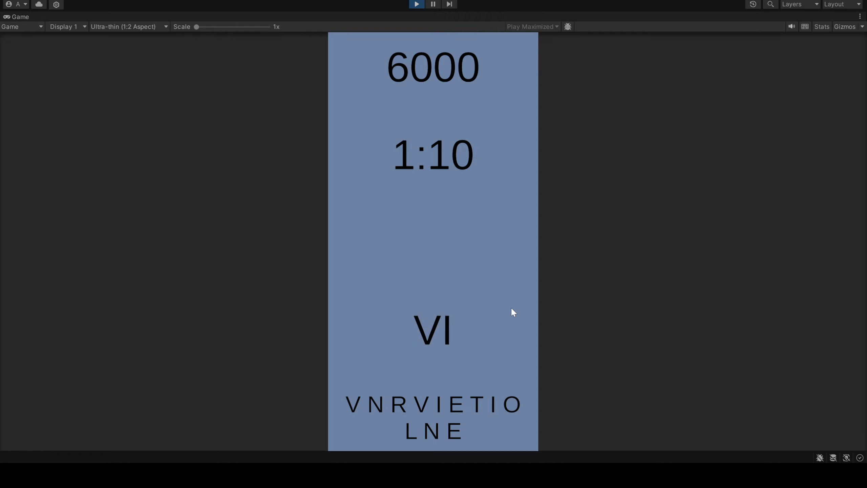
{"action": "type", "text": "toe"}
{"action": "key", "text": "Return"}
{"action": "key", "text": "BackSpace"}
{"action": "type", "text": "r"}
{"action": "key", "text": "BackSpace"}
{"action": "key", "text": "BackSpace"}
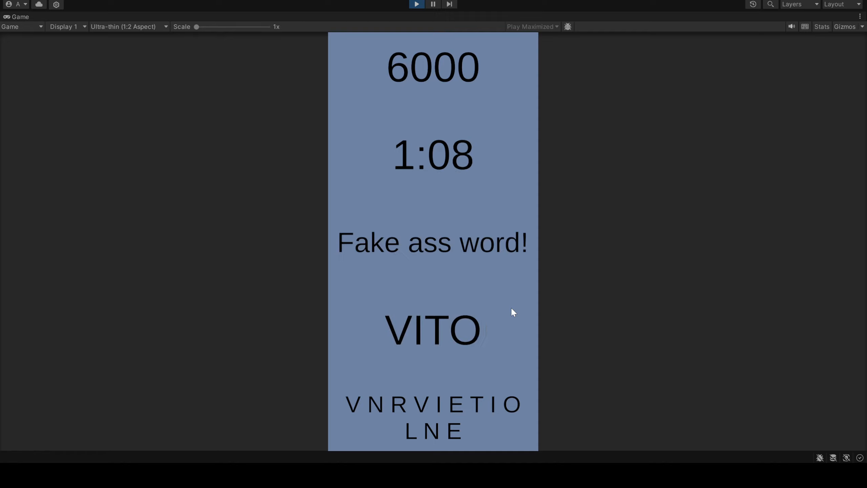
{"action": "key", "text": "BackSpace"}
{"action": "key", "text": "BackSpace"}
Submit the four-letter words "tore", "rote" and "rite" in the twelve-letter round
{"action": "key", "text": "BackSpace"}
{"action": "type", "text": "ro"}
{"action": "key", "text": "BackSpace"}
{"action": "key", "text": "BackSpace"}
{"action": "type", "text": "tore"}
{"action": "key", "text": "Return"}
{"action": "type", "text": "rote"}
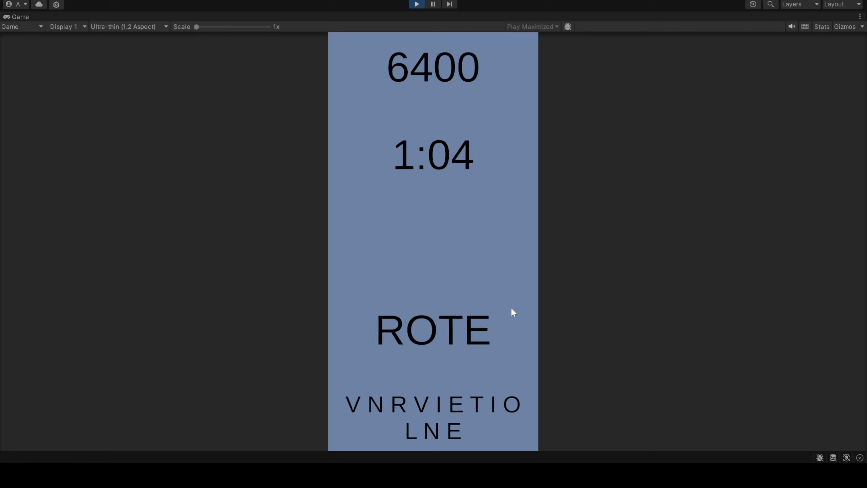
{"action": "key", "text": "Return"}
{"action": "type", "text": "rite"}
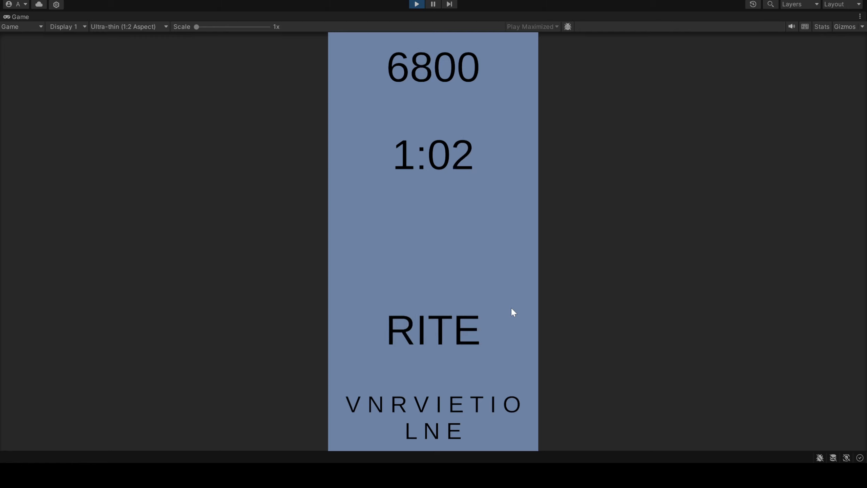
{"action": "key", "text": "Return"}
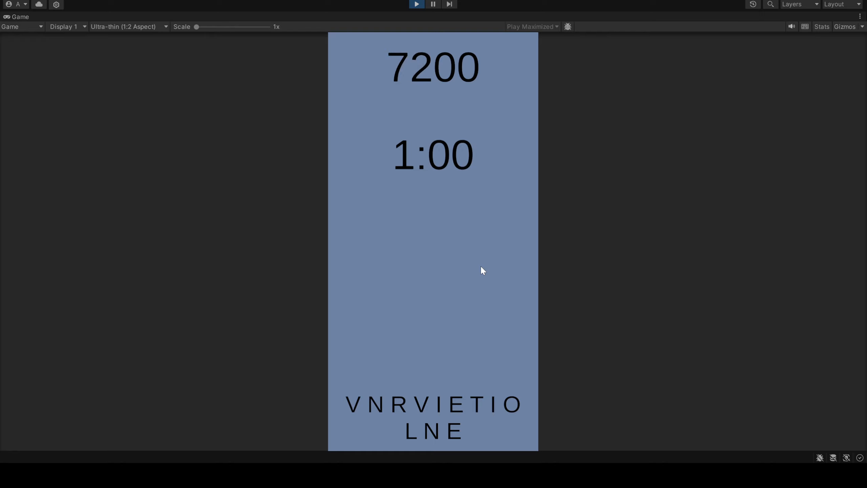
Submit the five-letter words "niter" and "nitro", and stop the playtest
{"action": "type", "text": "niter"}
{"action": "key", "text": "Return"}
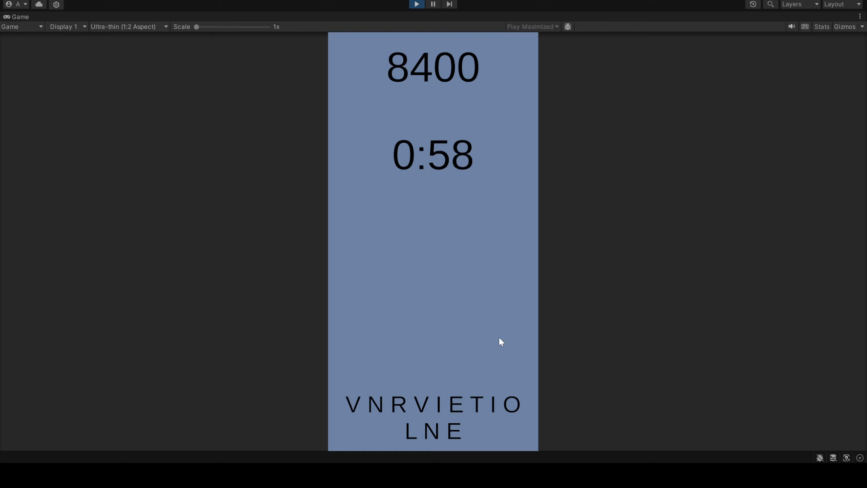
{"action": "type", "text": "nt"}
{"action": "key", "text": "BackSpace"}
{"action": "type", "text": "itro"}
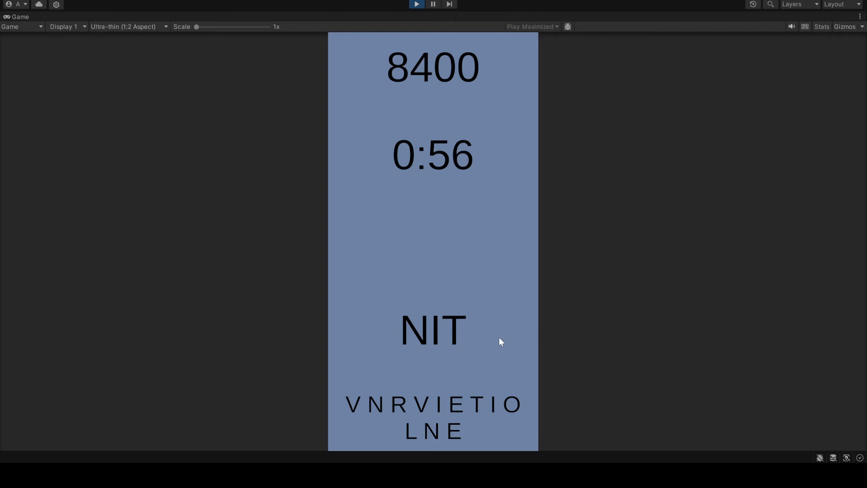
{"action": "key", "text": "Return"}
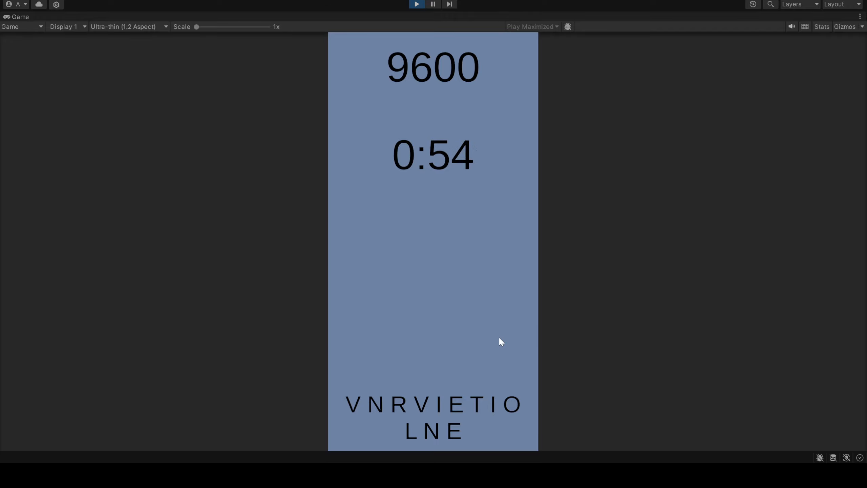
{"action": "left_click", "coordinate": [420, 4]}
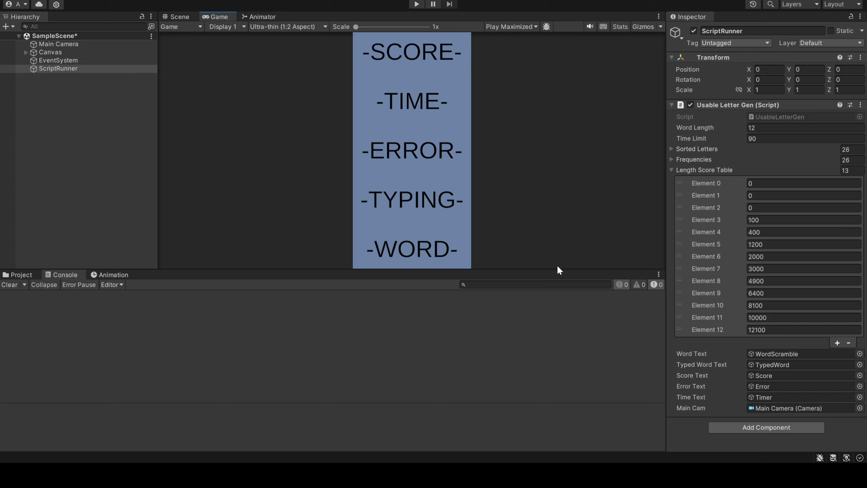
Set the ScriptRunner's Word Length to 4 and Time Limit to 10, and start a new playtest
{"action": "left_click", "coordinate": [772, 127]}
{"action": "type", "text": "9"}
{"action": "type", "text": "4"}
{"action": "left_click", "coordinate": [767, 139]}
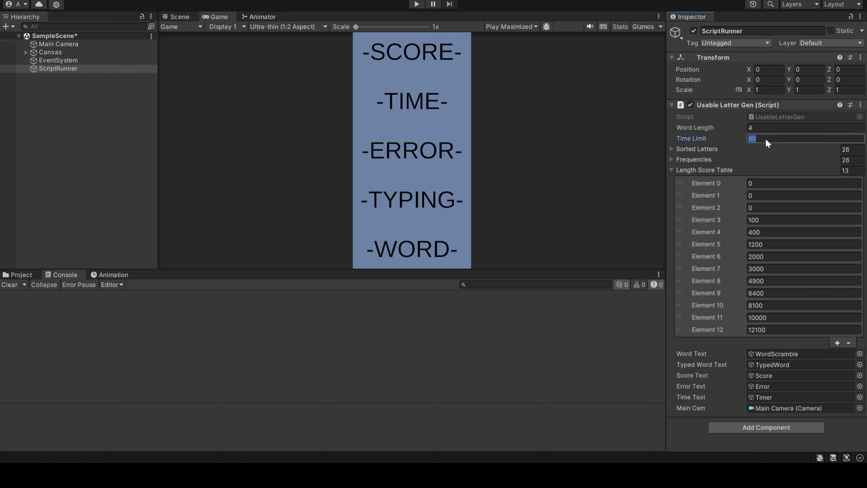
{"action": "left_click", "coordinate": [416, 4]}
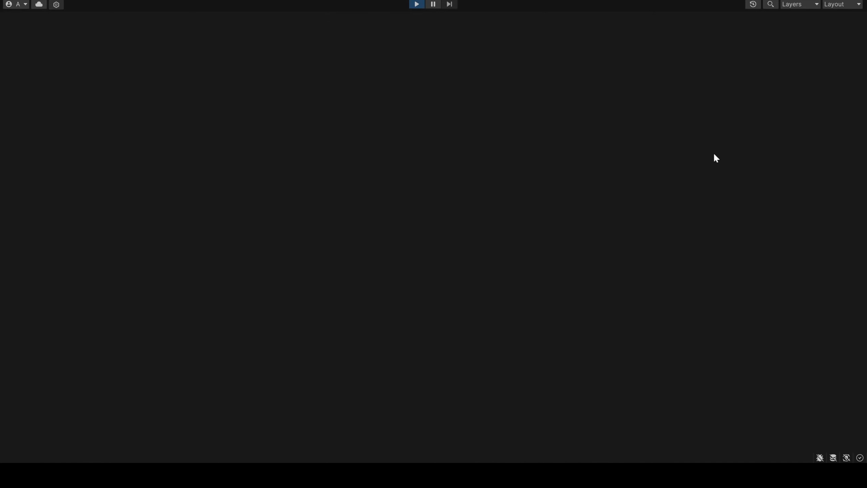
Submit words from the four-letter scramble, including "sump" and "pus", and enter "pus" a second time
{"action": "type", "text": "SUMPPU"}
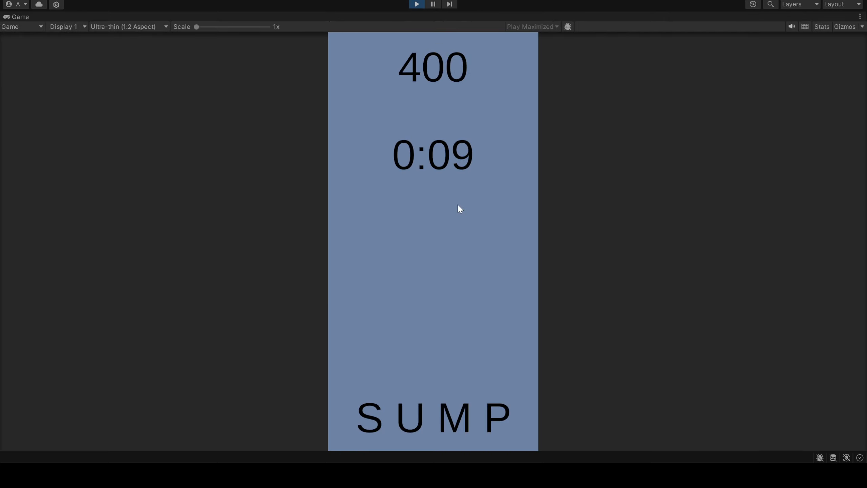
{"action": "type", "text": "MS"}
{"action": "key", "text": "BackSpace"}
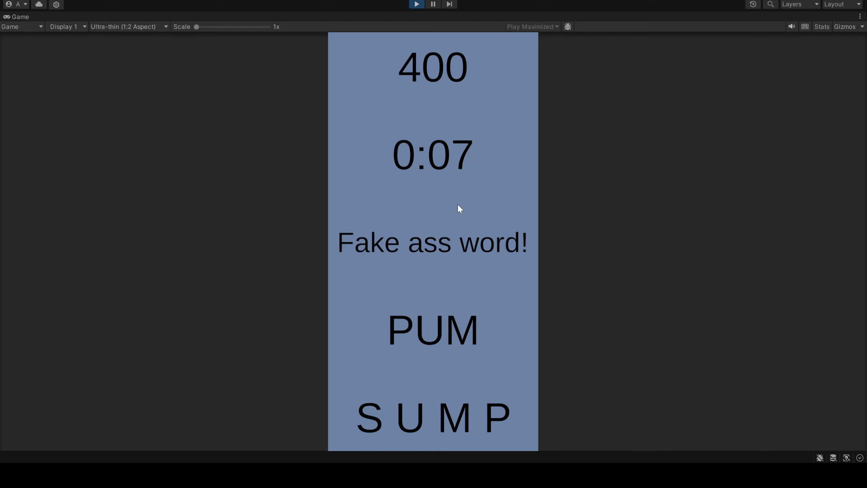
{"action": "key", "text": "BackSpace"}
{"action": "type", "text": "SM"}
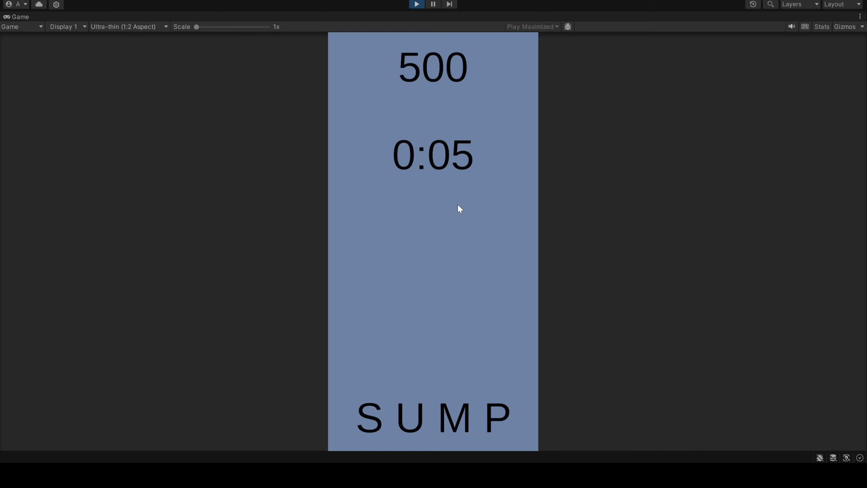
{"action": "type", "text": "SUMPPU"}
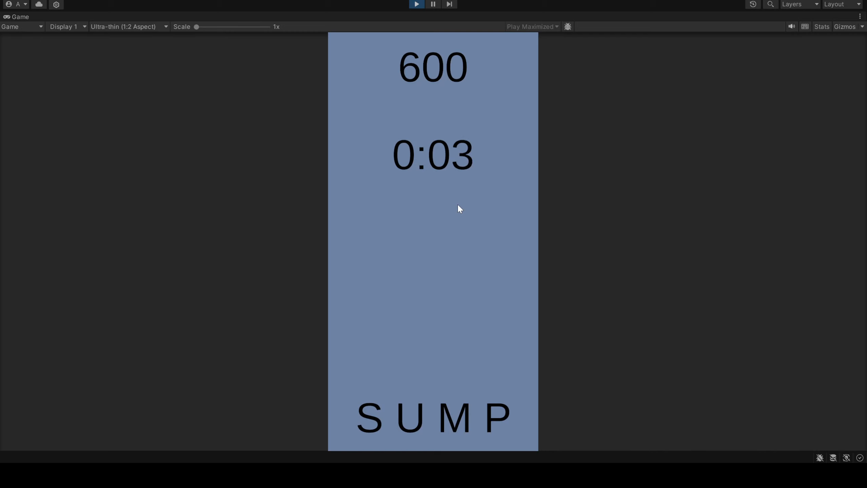
{"action": "key", "text": "Return"}
{"action": "type", "text": "S"}
{"action": "key", "text": "Return"}
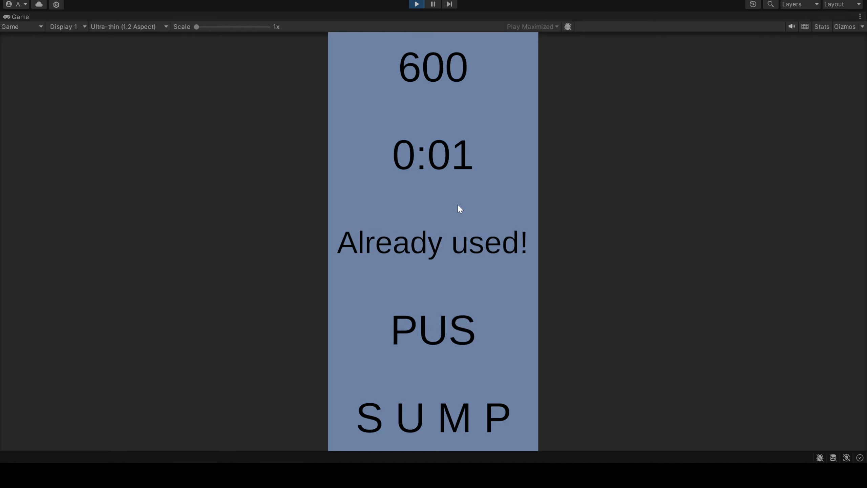
Test submitting "sup" and another word after the timer expires, and stop the playtest
{"action": "type", "text": "SUP"}
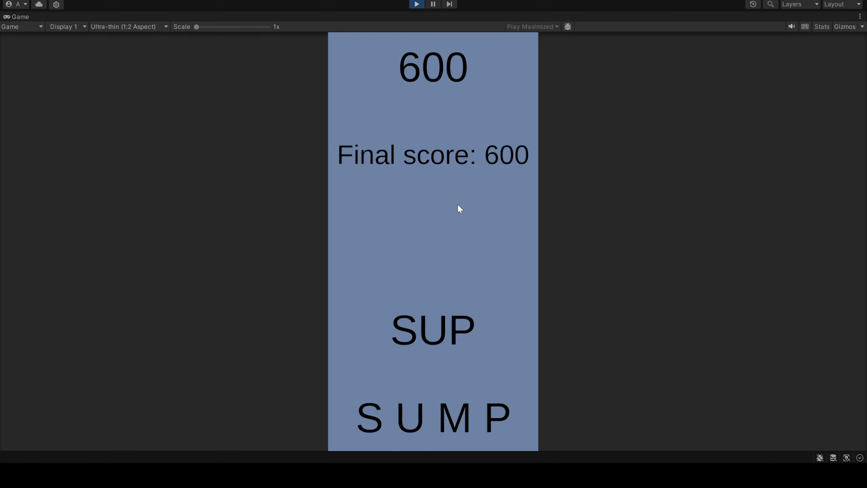
{"action": "key", "text": "Return"}
{"action": "type", "text": "SP"}
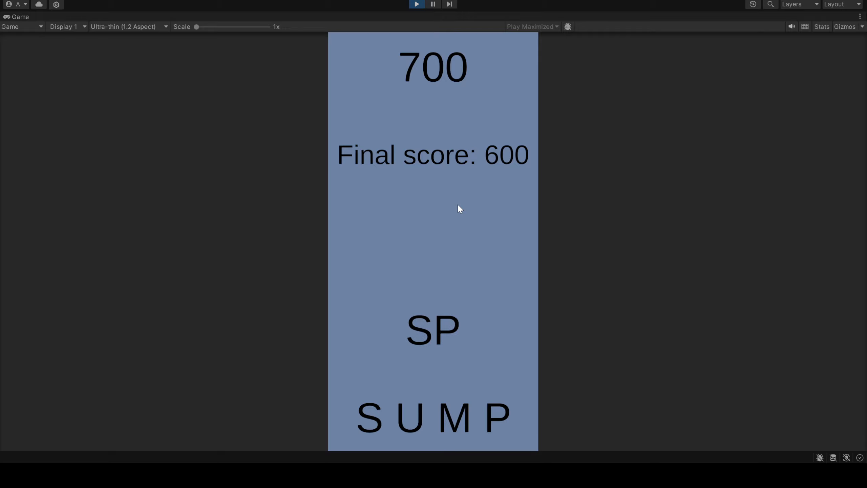
{"action": "type", "text": "U"}
{"action": "key", "text": "Return"}
{"action": "type", "text": "M"}
{"action": "key", "text": "BackSpace"}
{"action": "key", "text": "BackSpace"}
{"action": "key", "text": "BackSpace"}
{"action": "key", "text": "BackSpace"}
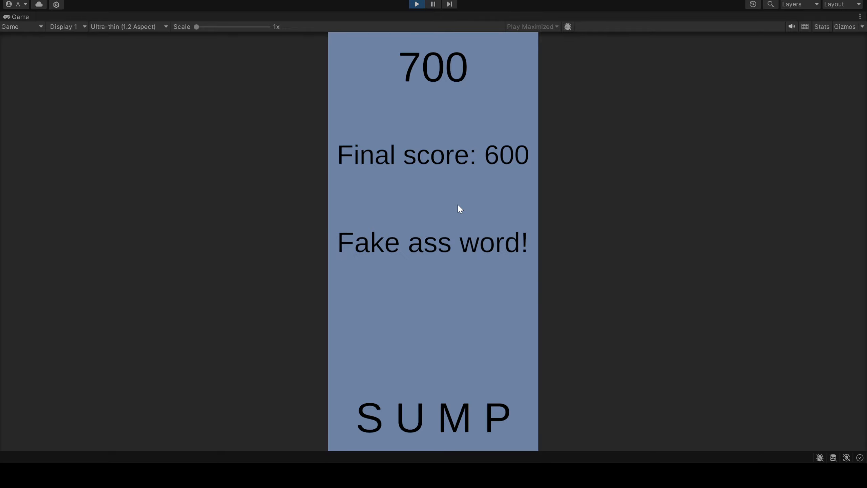
{"action": "left_click", "coordinate": [416, 4]}
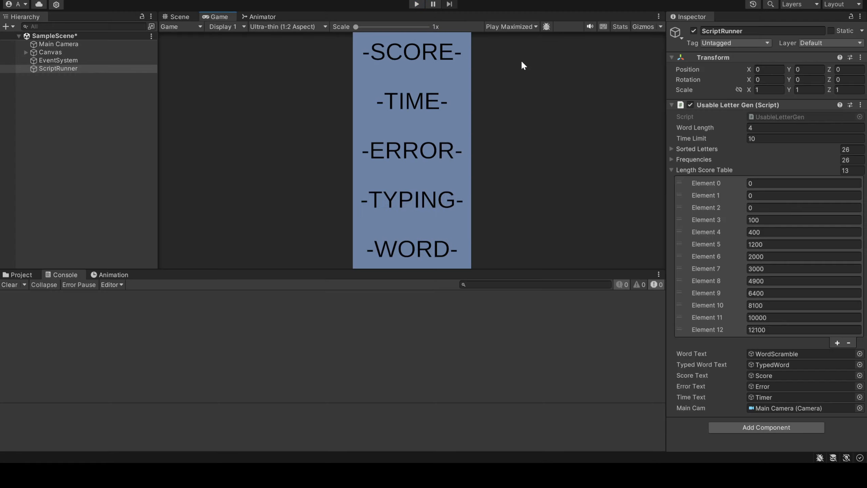
Set the Time Limit to 0 and run a brief playtest to check the end-of-round display
{"action": "left_click", "coordinate": [779, 138]}
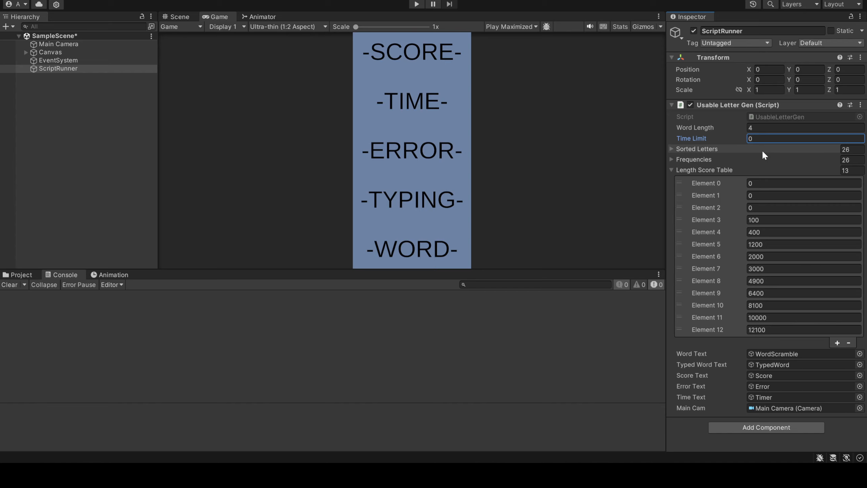
{"action": "key", "text": "ctrl+p"}
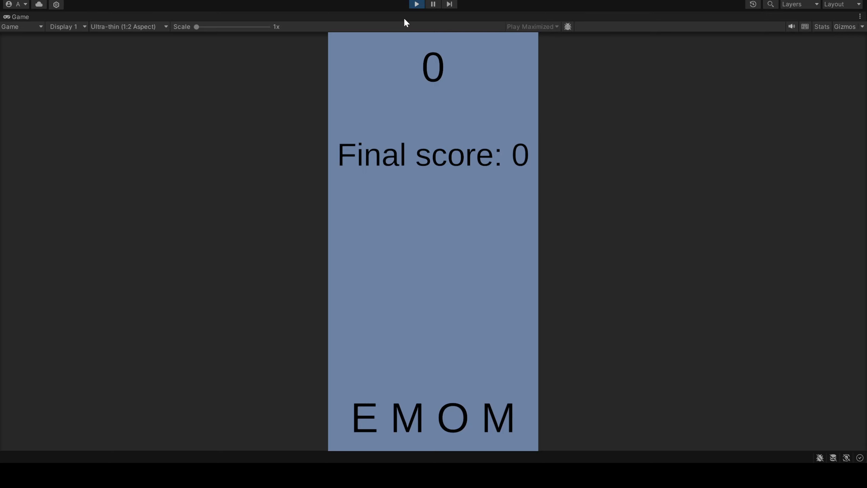
{"action": "left_click", "coordinate": [416, 5]}
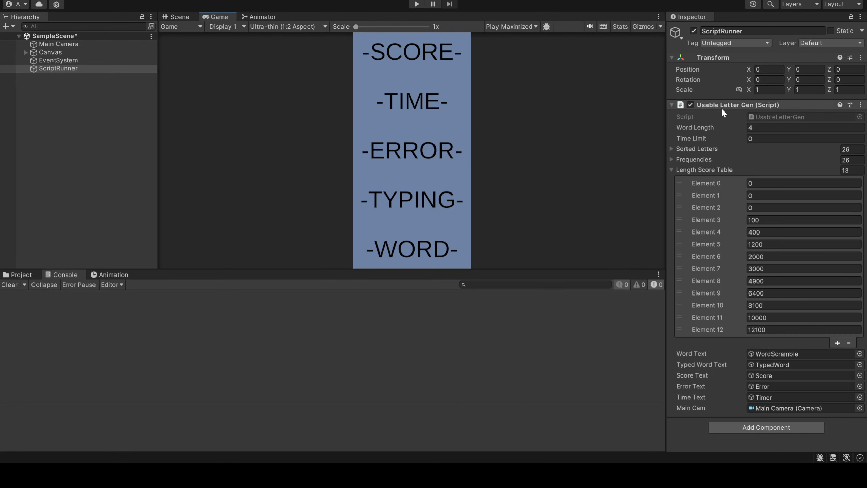
Set the Time Limit to 0.001 and run another brief playtest
{"action": "left_click", "coordinate": [761, 137]}
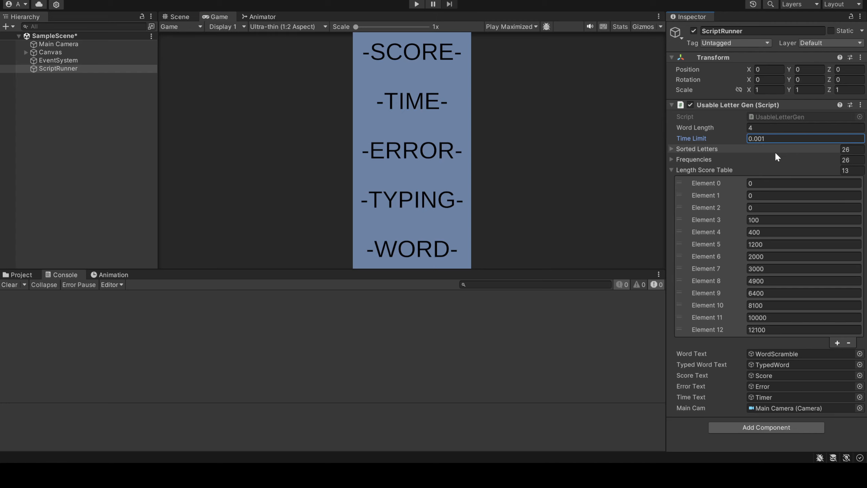
{"action": "left_click", "coordinate": [417, 4]}
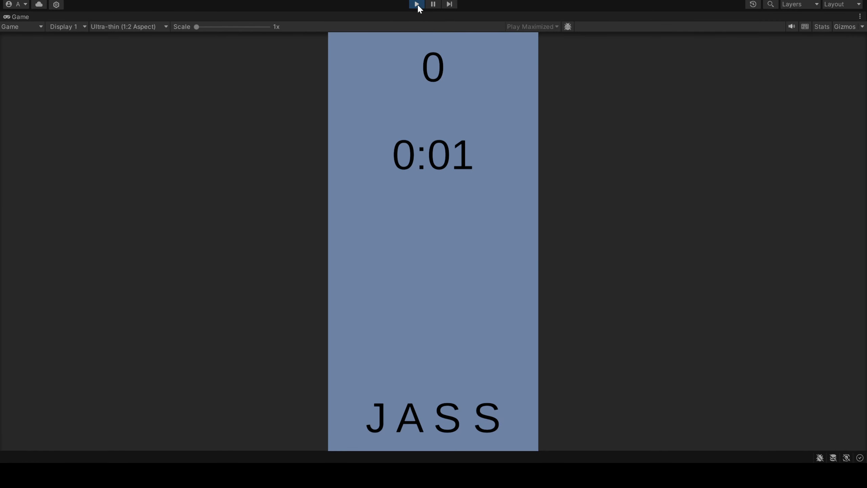
{"action": "left_click", "coordinate": [417, 4]}
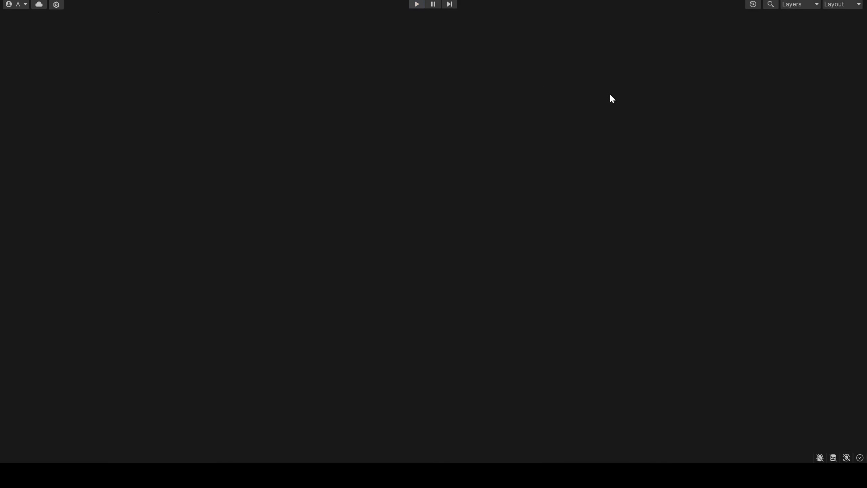
Set the ScriptRunner's Word Length to 12 and Time Limit to 360, and start a new playtest
{"action": "left_click", "coordinate": [781, 139]}
{"action": "key", "text": "BackSpace"}
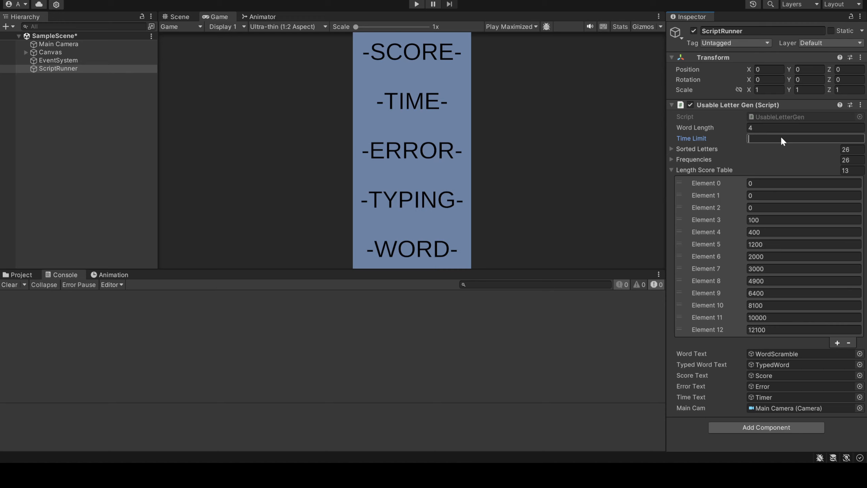
{"action": "type", "text": "180"}
{"action": "left_click", "coordinate": [771, 127]}
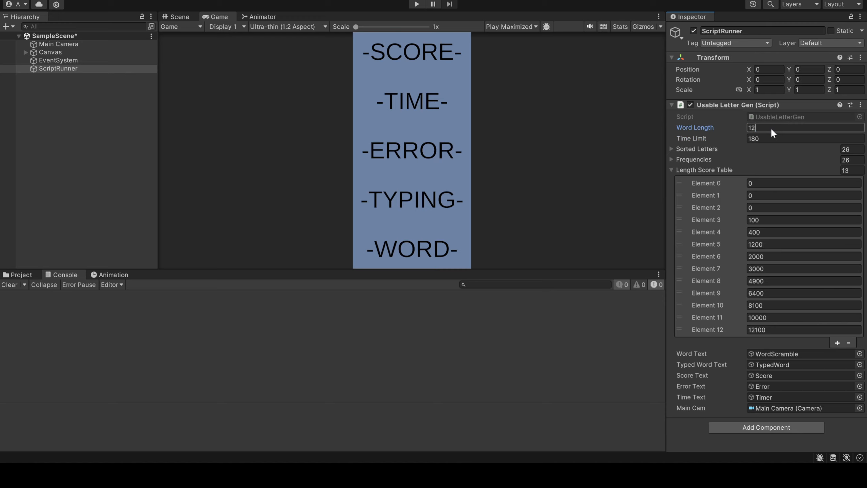
{"action": "left_click", "coordinate": [769, 136]}
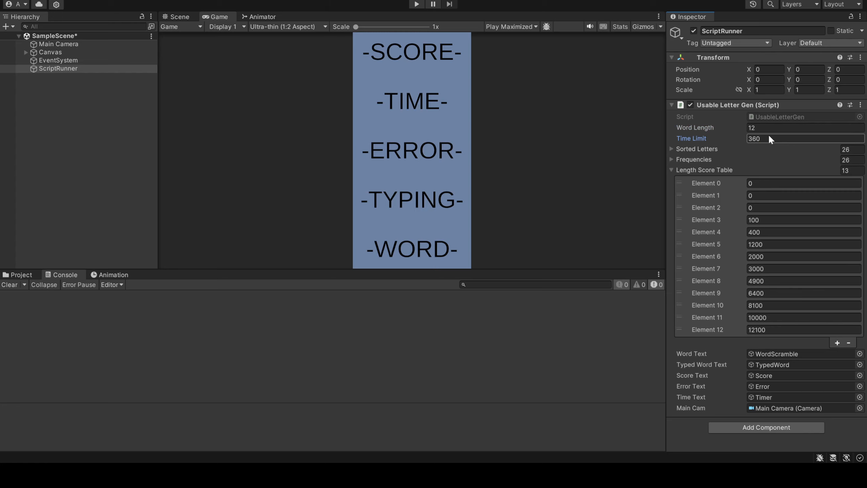
{"action": "left_click", "coordinate": [416, 4]}
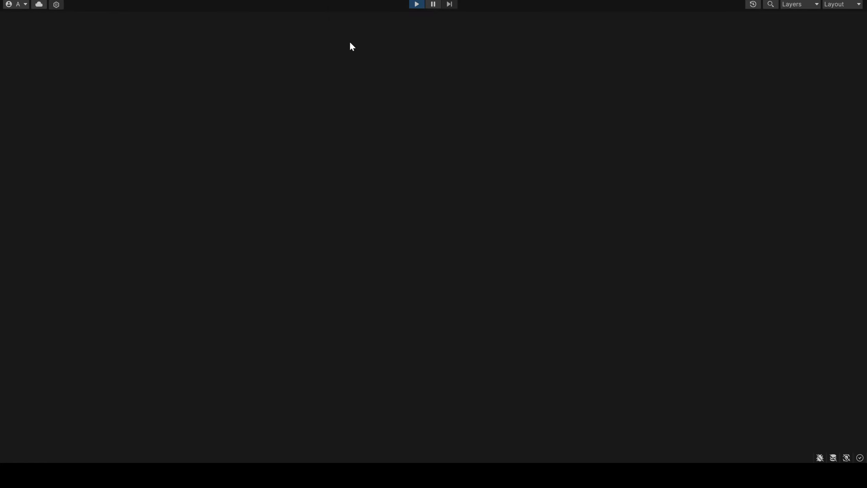